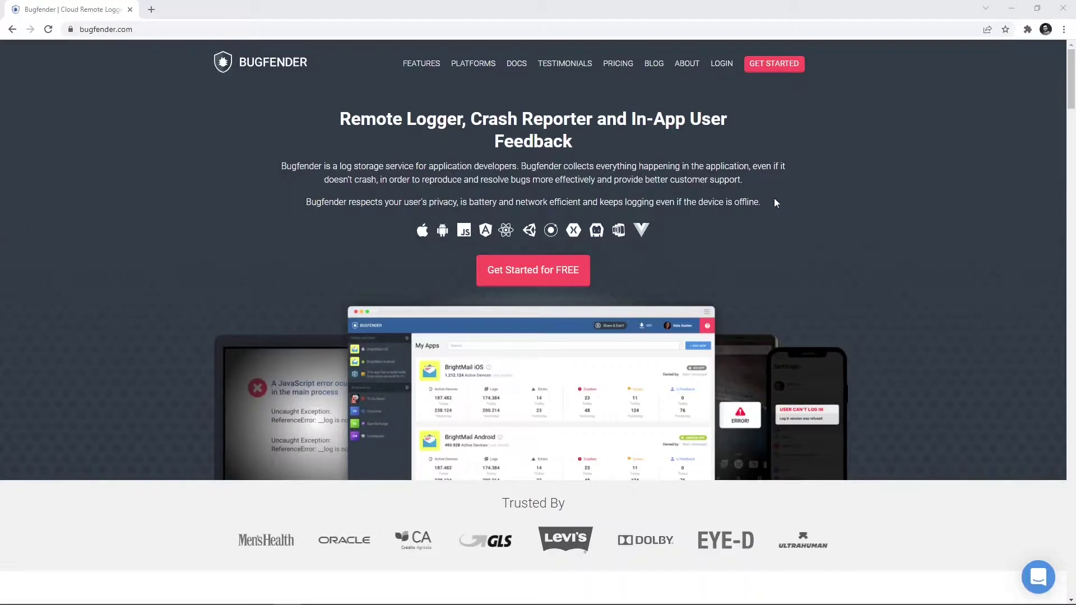
# Open DevTools on the Bugfender homepage from the page's Inspect context-menu item.
pyautogui.rightClick(806, 225)
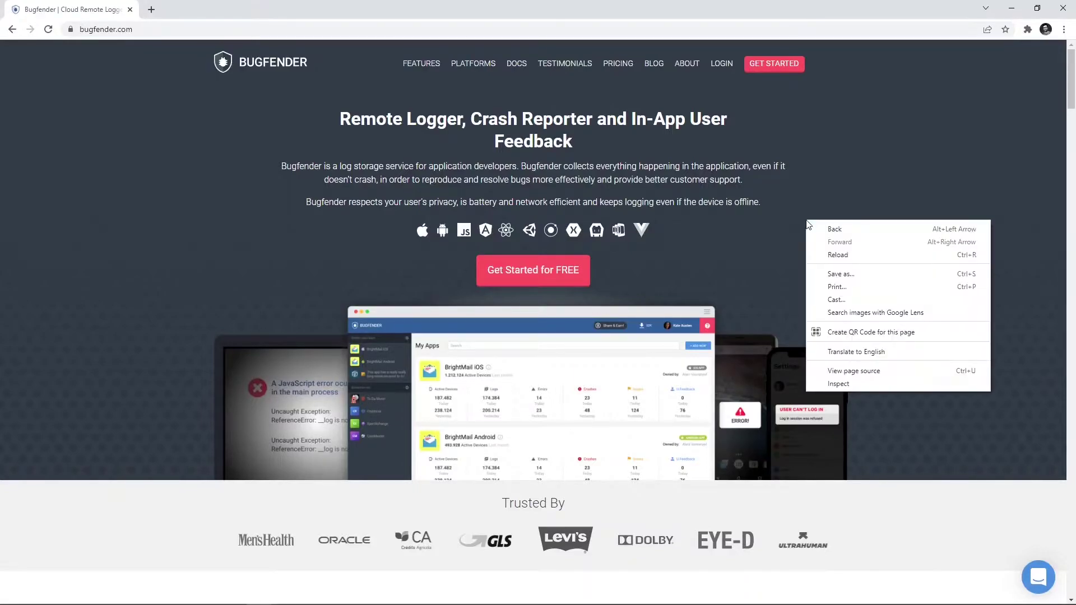
pyautogui.click(851, 388)
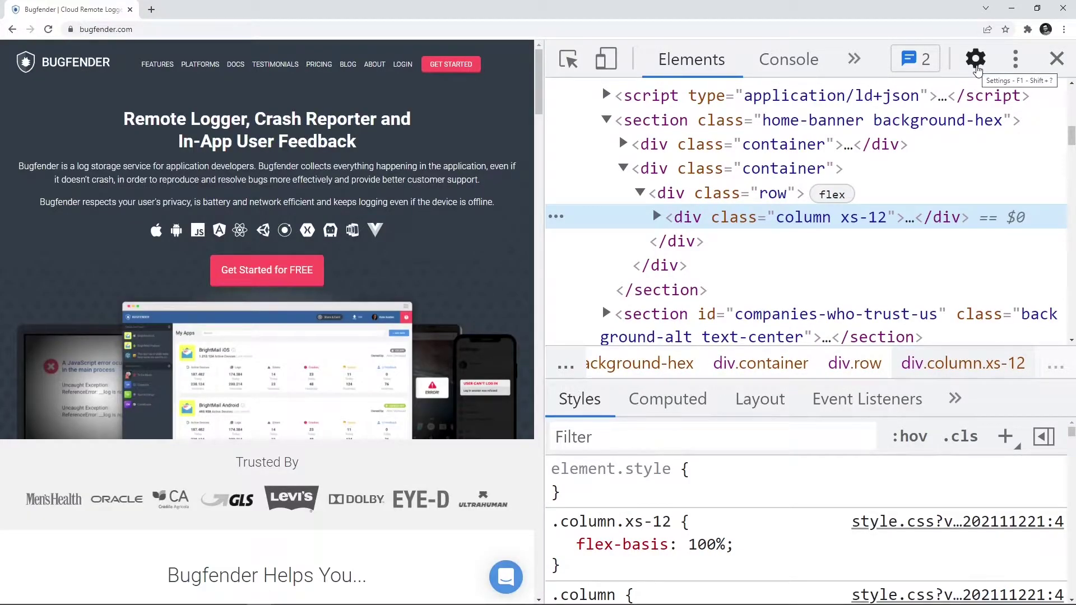
# Turn on the 'Enable new Font Editor tool within the Styles Pane' experiment in DevTools Settings.
pyautogui.click(976, 71)
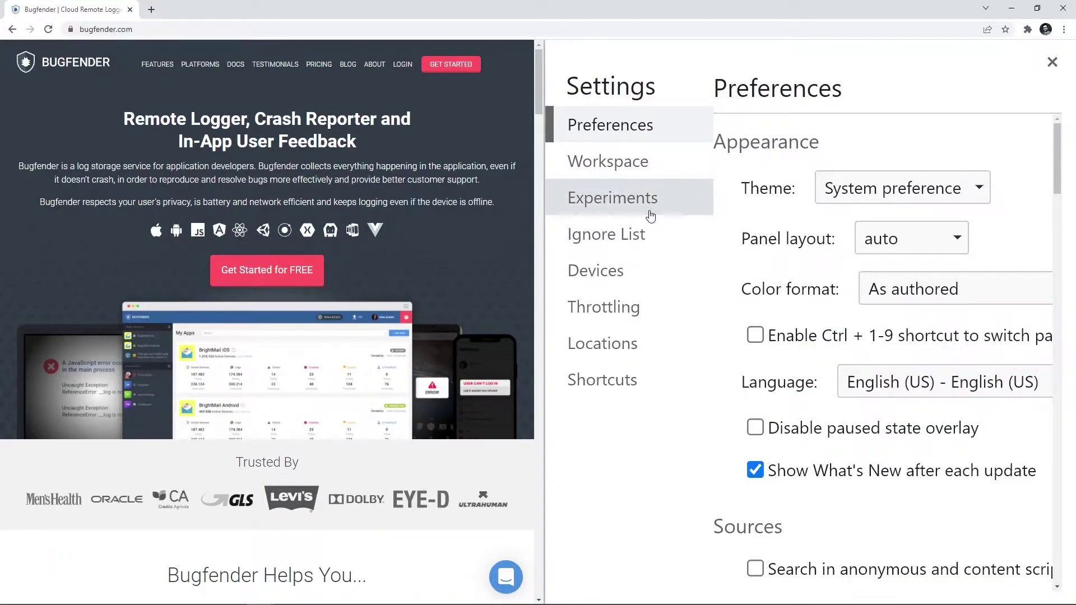
pyautogui.click(650, 217)
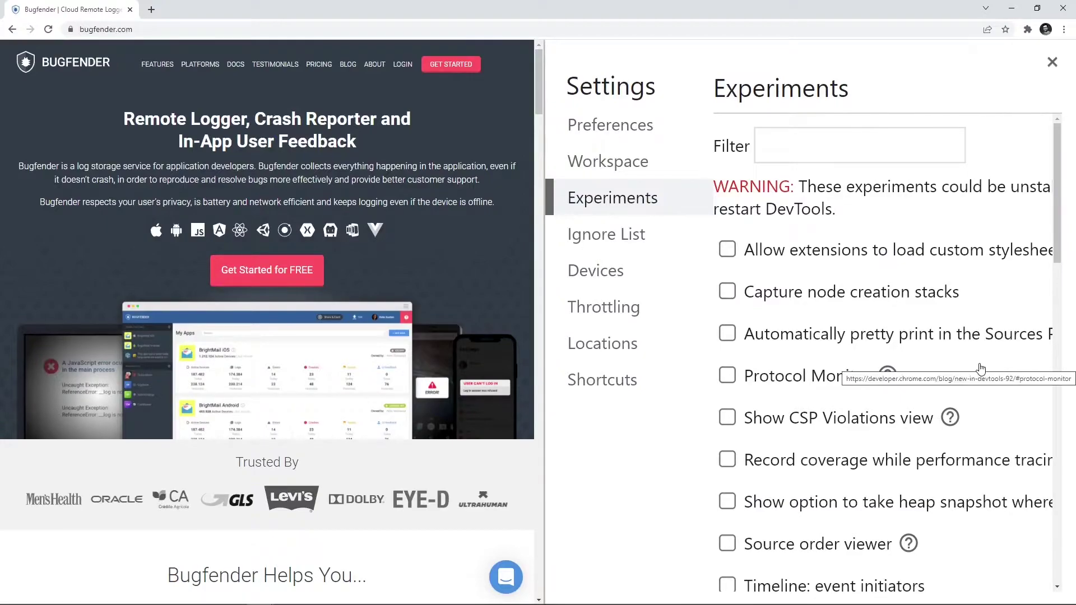
pyautogui.scroll(-1, 980, 369)
pyautogui.scroll(-2, 980, 368)
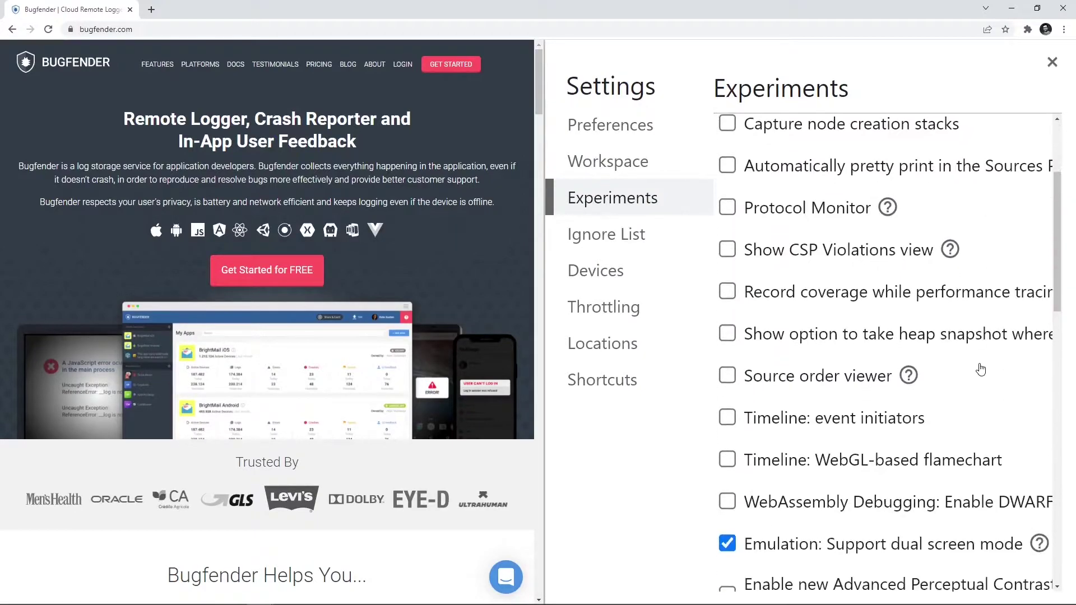
pyautogui.scroll(-2, 980, 368)
pyautogui.scroll(-1, 979, 369)
pyautogui.scroll(-1, 982, 374)
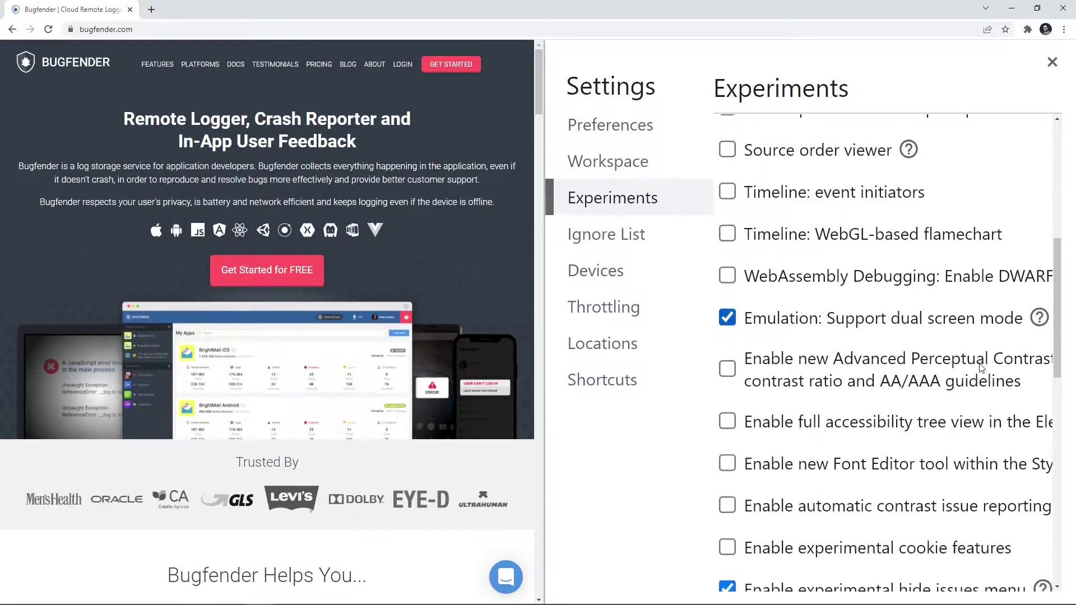
pyautogui.scroll(-2, 925, 372)
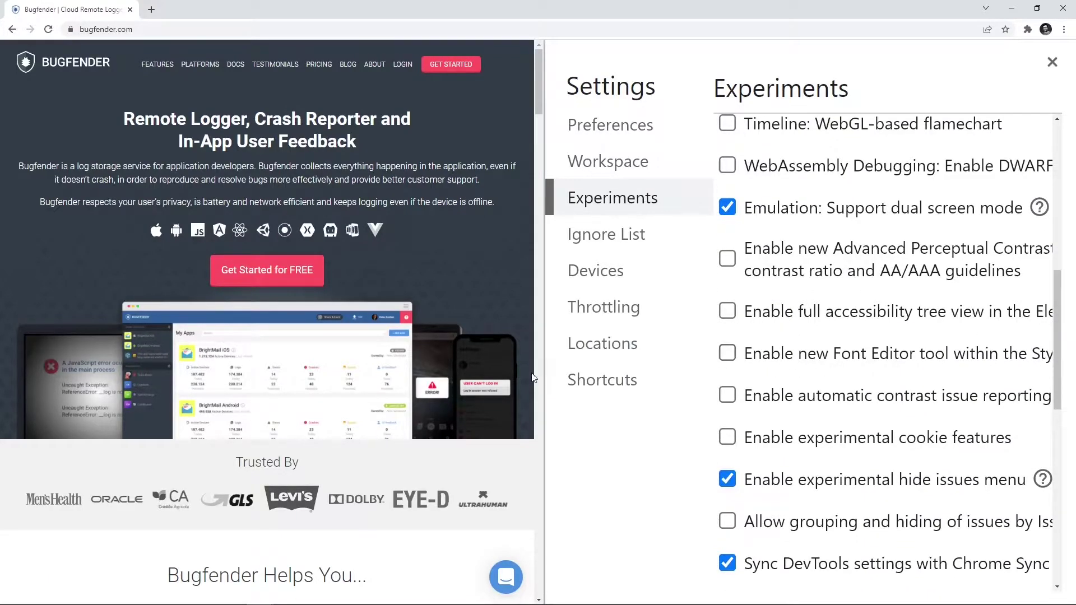
pyautogui.moveTo(534, 373); pyautogui.dragTo(446, 371)
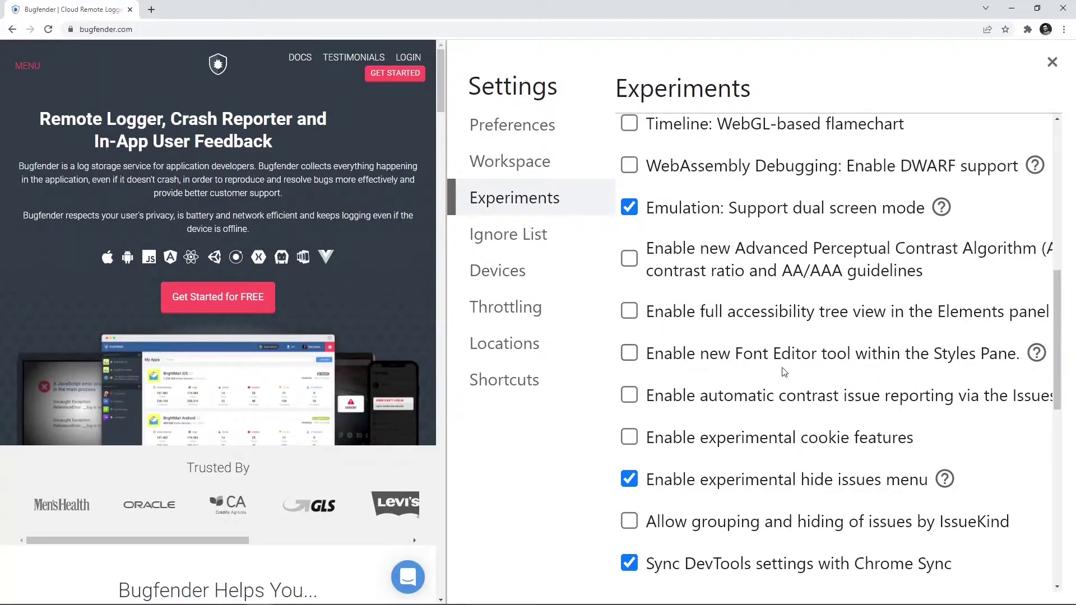
pyautogui.click(629, 355)
pyautogui.click(1052, 63)
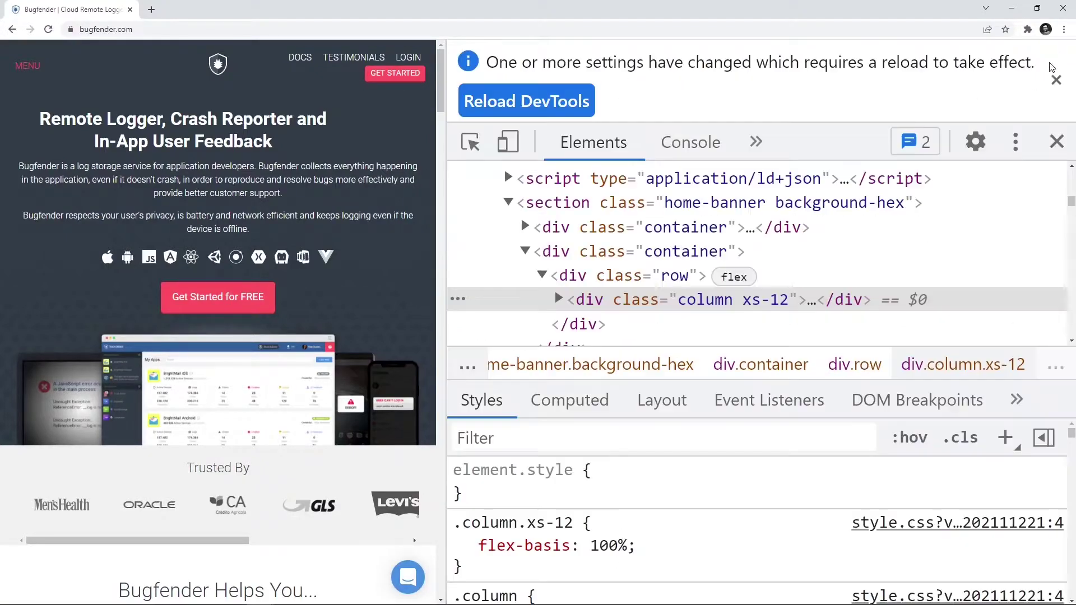
# Reload DevTools and select the page's body element in the Elements tree.
pyautogui.click(547, 113)
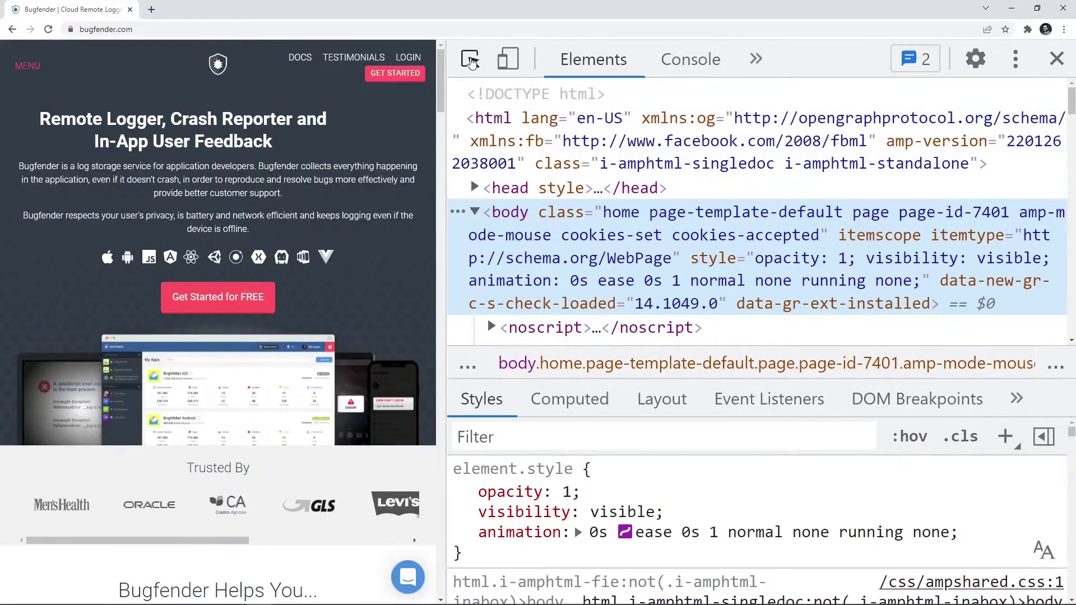
pyautogui.click(471, 61)
pyautogui.click(419, 151)
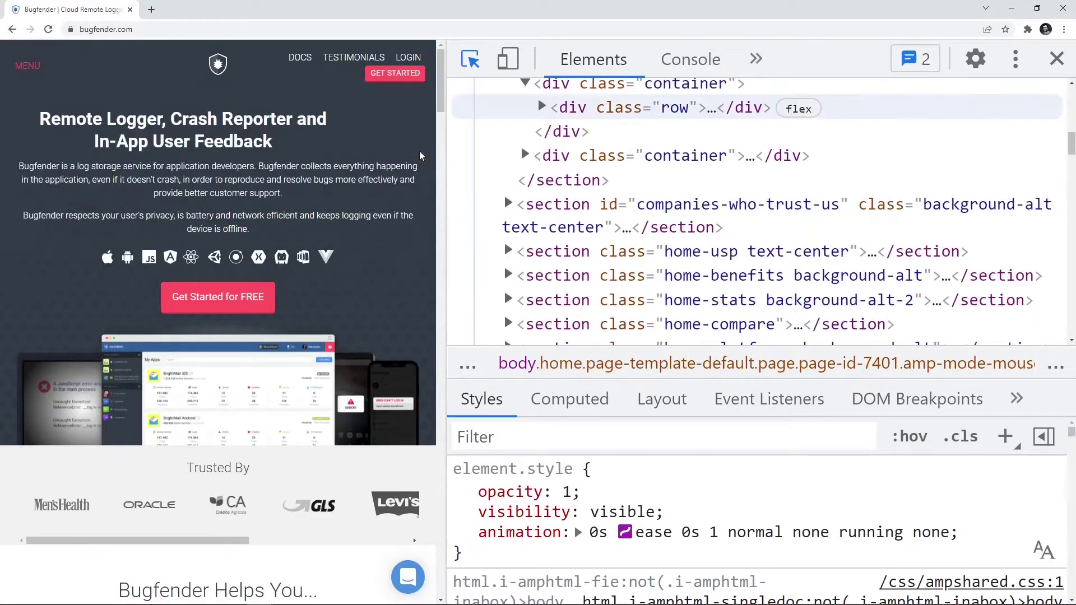
pyautogui.scroll(5, 521, 168)
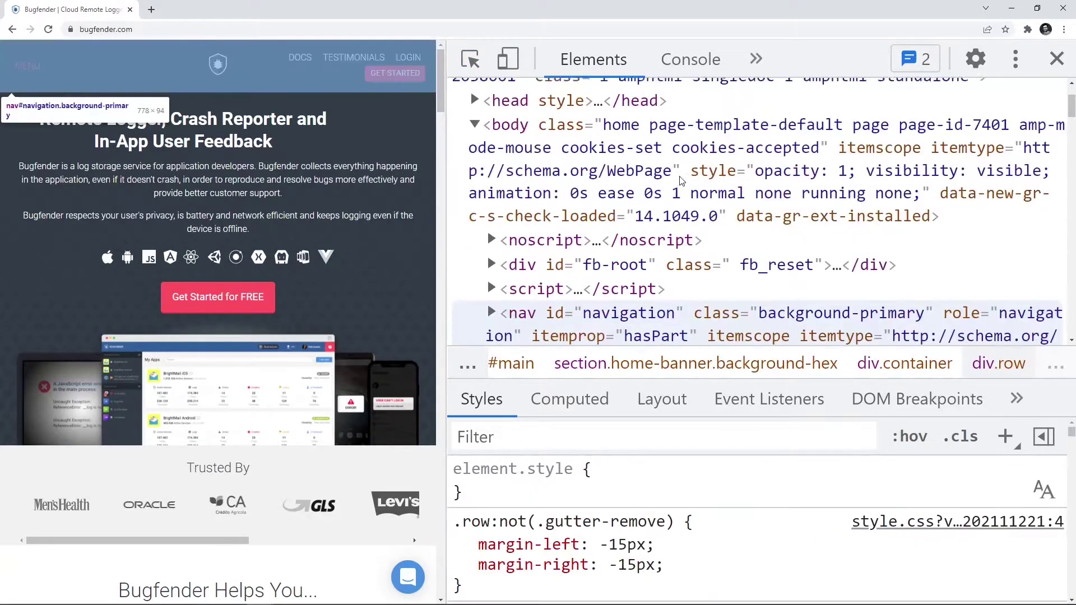
pyautogui.scroll(3, 496, 252)
pyautogui.click(508, 217)
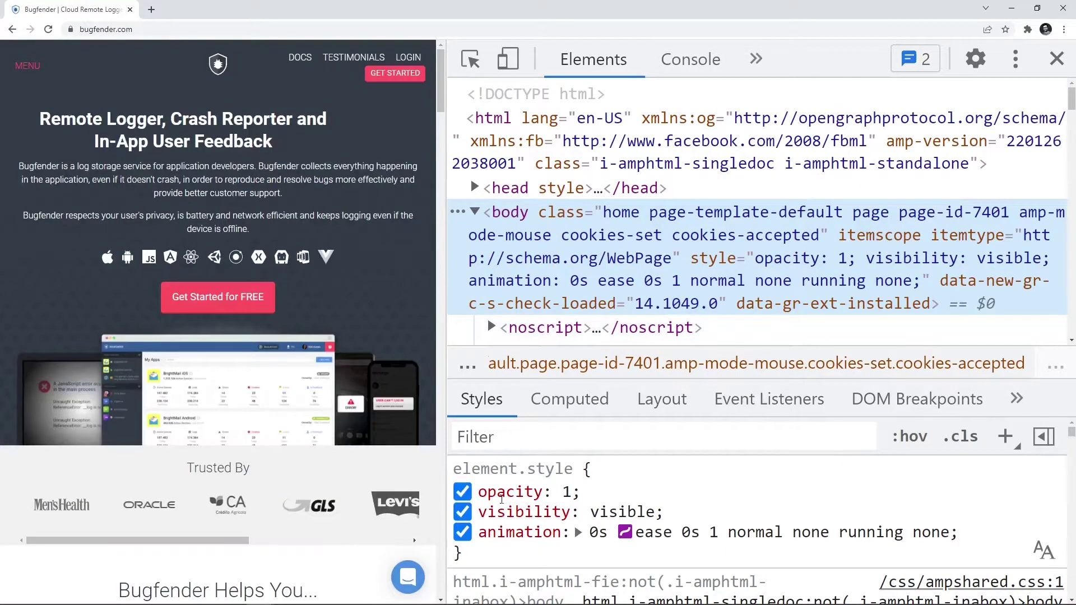
# In the Font Editor, change the body font family to tahoma, then to Helvetica Neue.
pyautogui.moveTo(538, 512)
pyautogui.click(1044, 552)
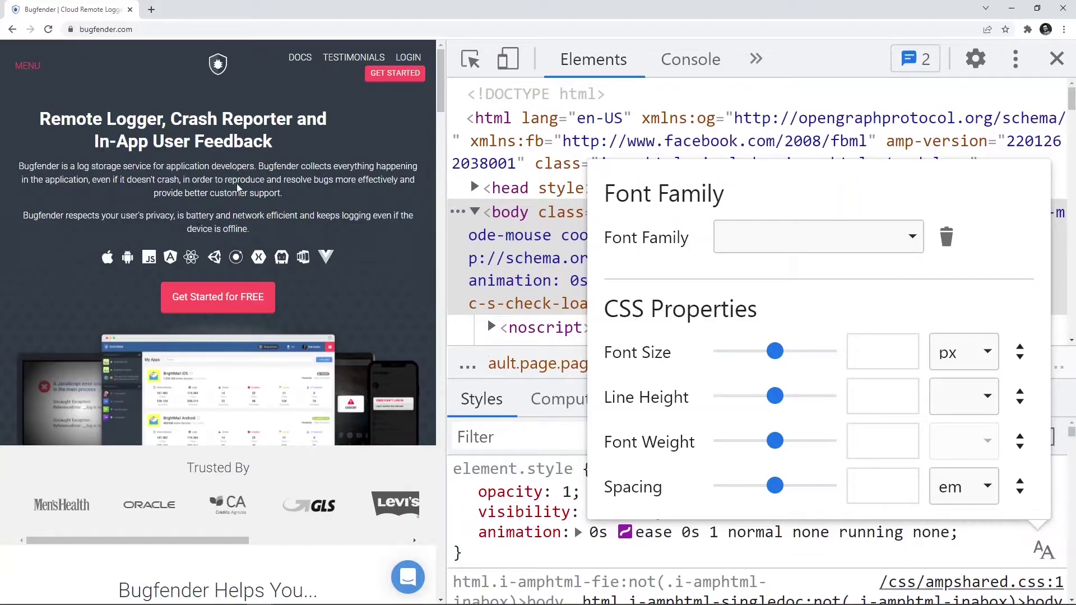
pyautogui.hotkey('ctrl', '+')
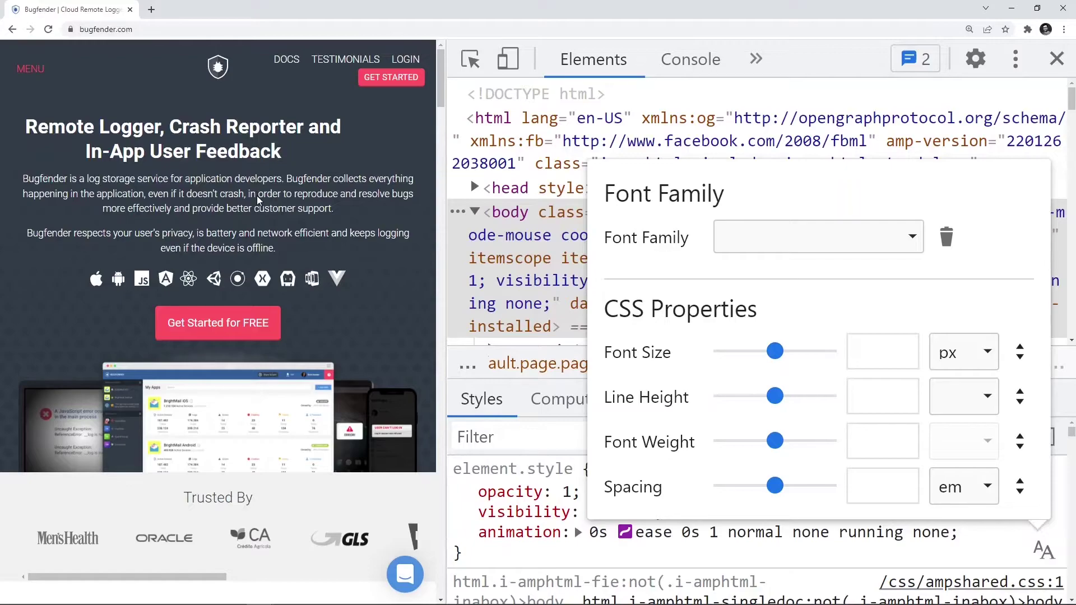
pyautogui.click(909, 239)
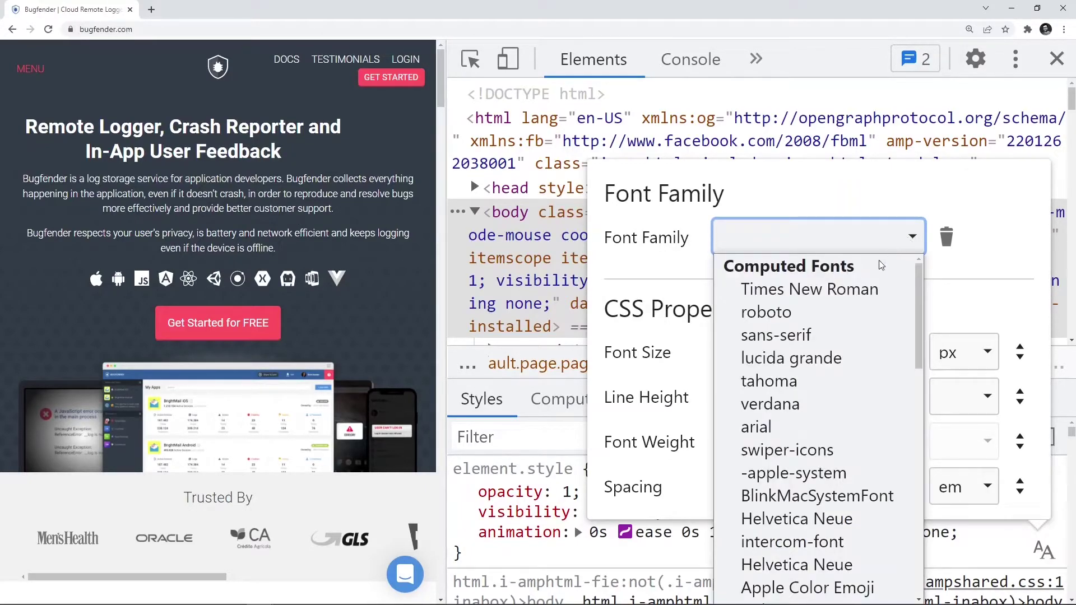
pyautogui.click(802, 384)
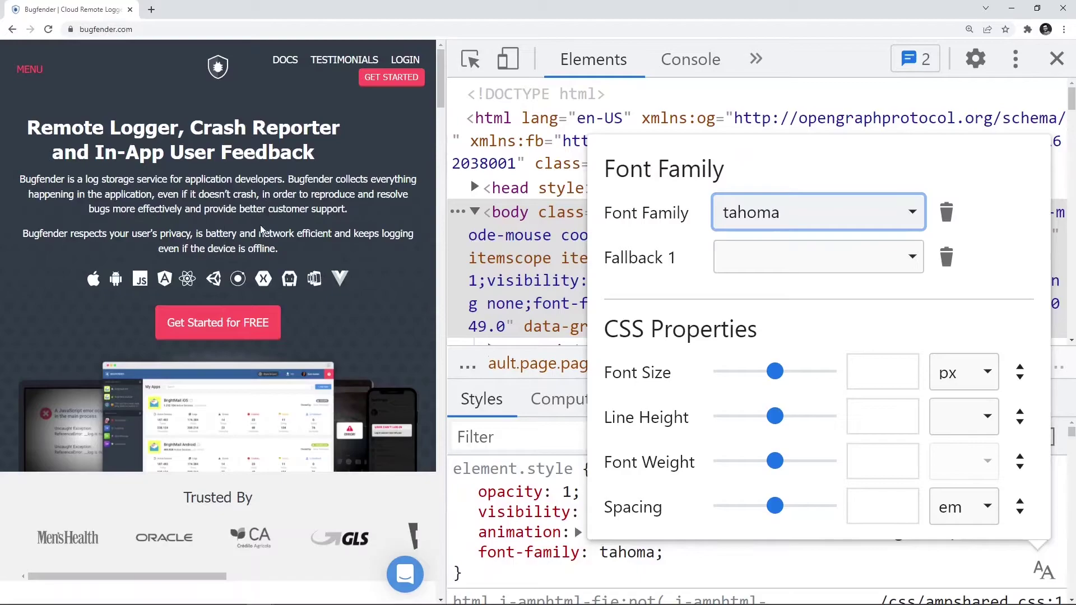
pyautogui.click(917, 216)
pyautogui.click(817, 496)
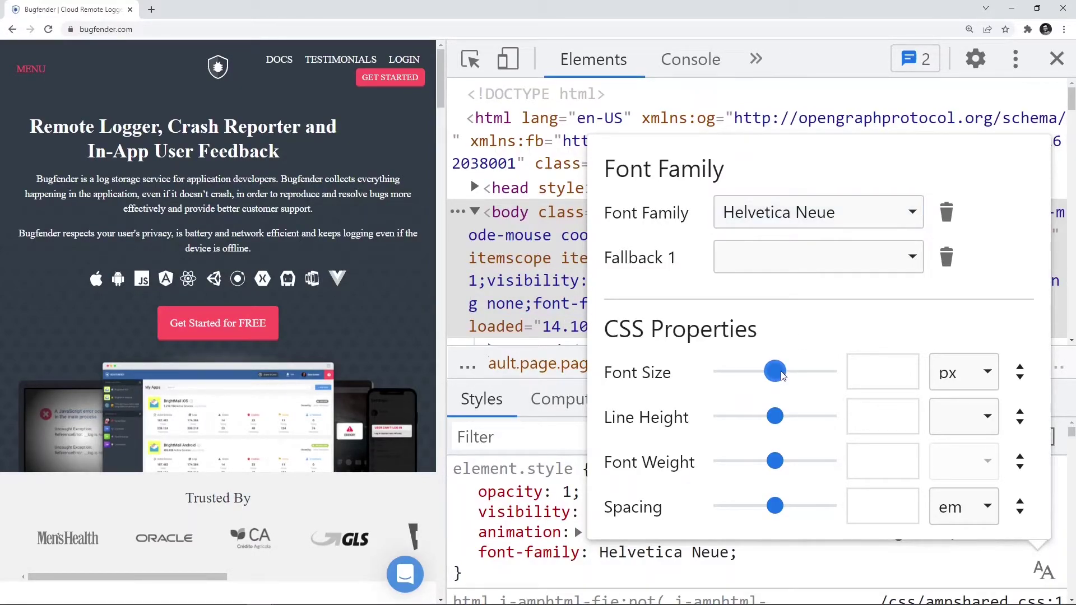
# Set body font size 19px, line height 1.4, weight 500 and letter spacing 0.194em.
pyautogui.moveTo(776, 372); pyautogui.dragTo(785, 374)
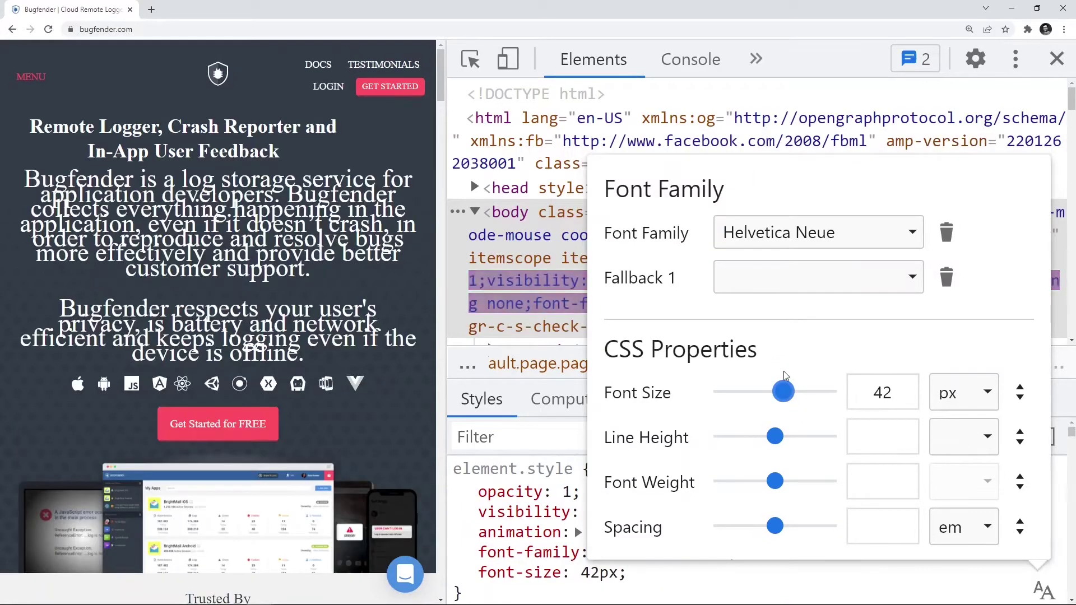
pyautogui.moveTo(785, 393); pyautogui.dragTo(750, 393)
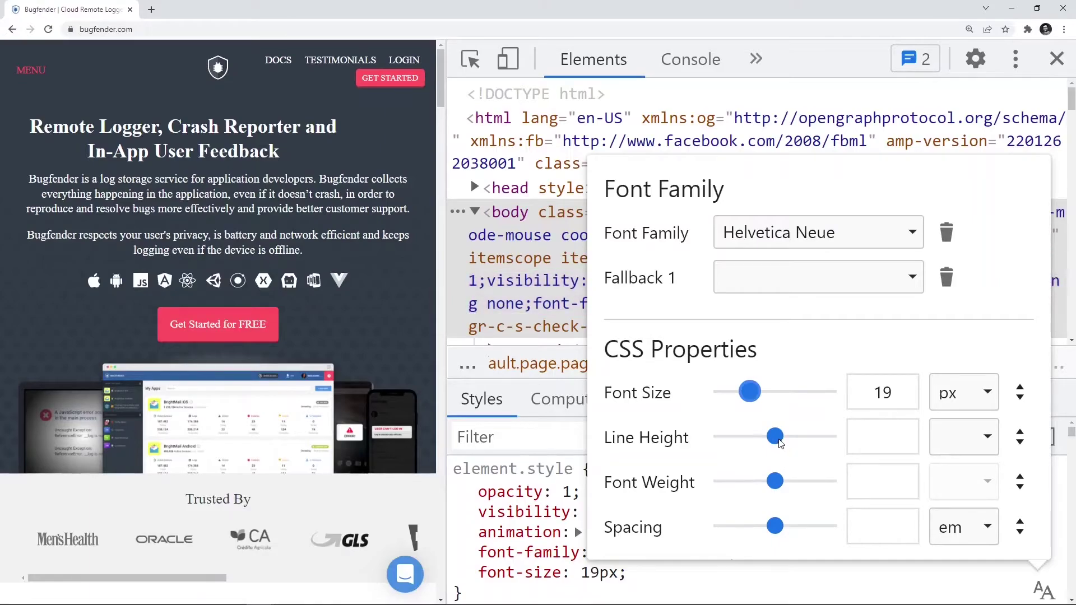
pyautogui.moveTo(774, 436); pyautogui.dragTo(798, 443)
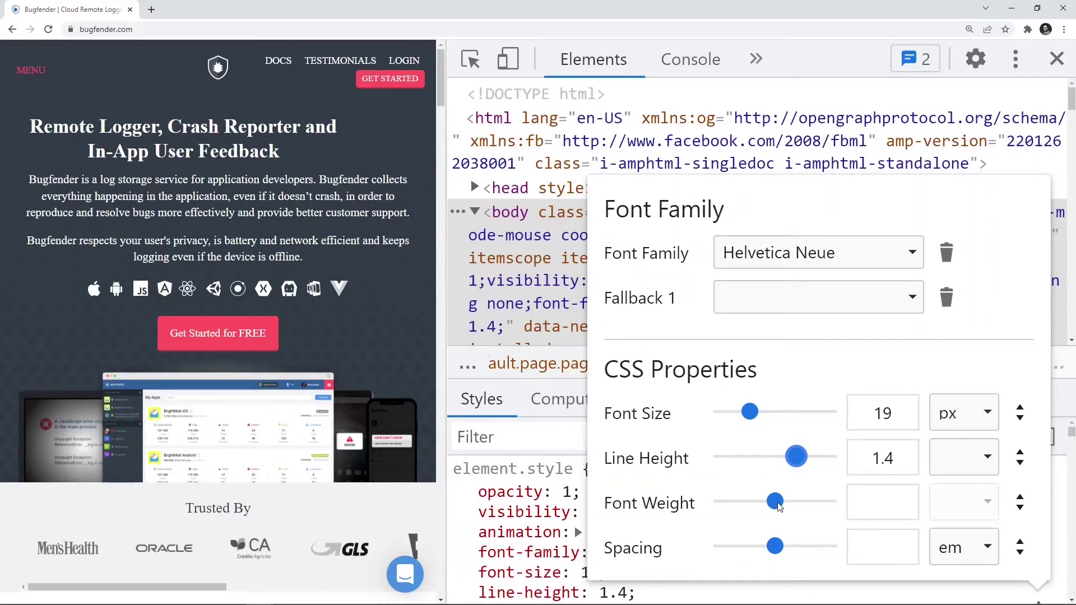
pyautogui.moveTo(775, 506); pyautogui.dragTo(794, 504)
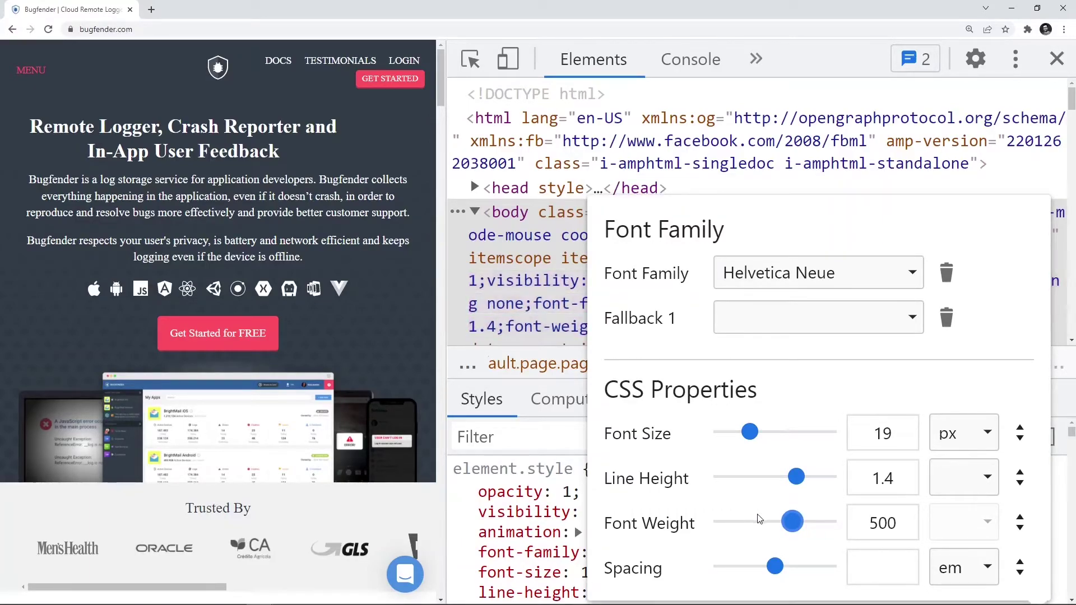
pyautogui.moveTo(775, 566); pyautogui.dragTo(793, 571)
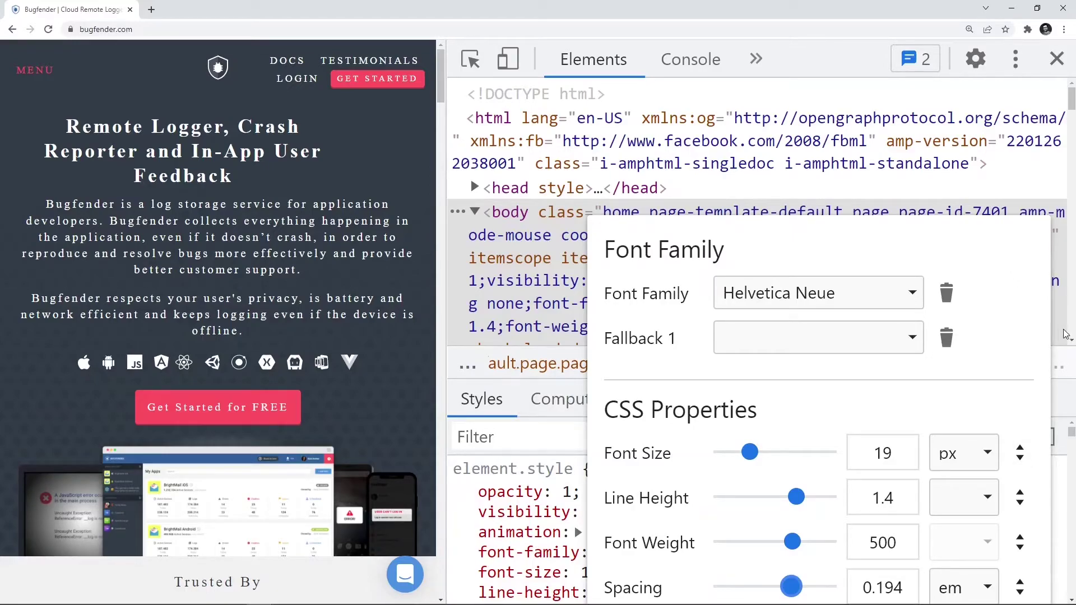
# Close the Font Editor and highlight the font-family through letter-spacing declarations in element.style.
pyautogui.click(1054, 412)
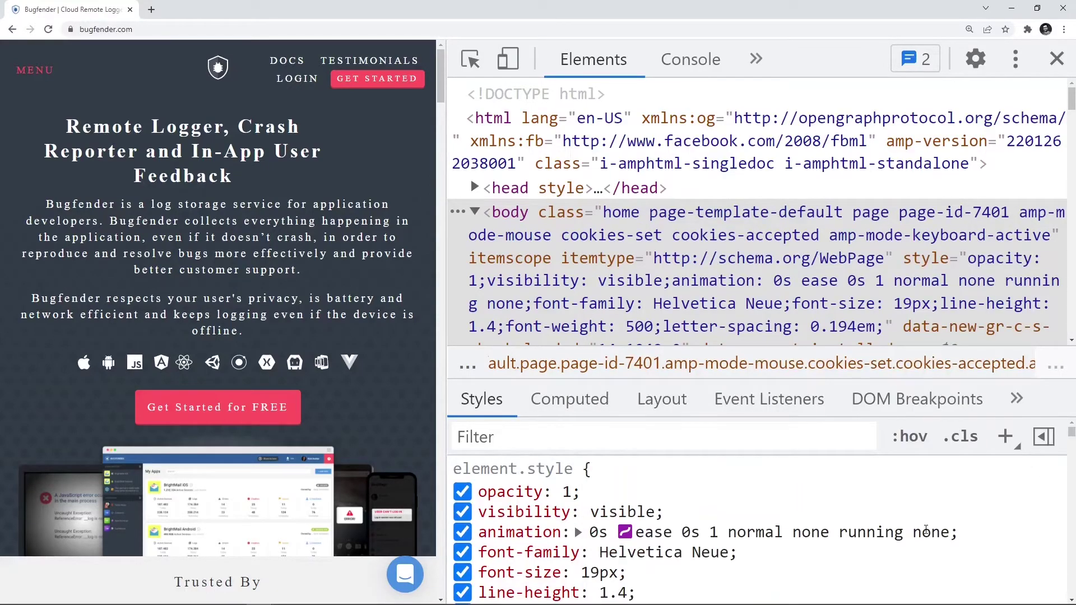
pyautogui.scroll(-2, 528, 527)
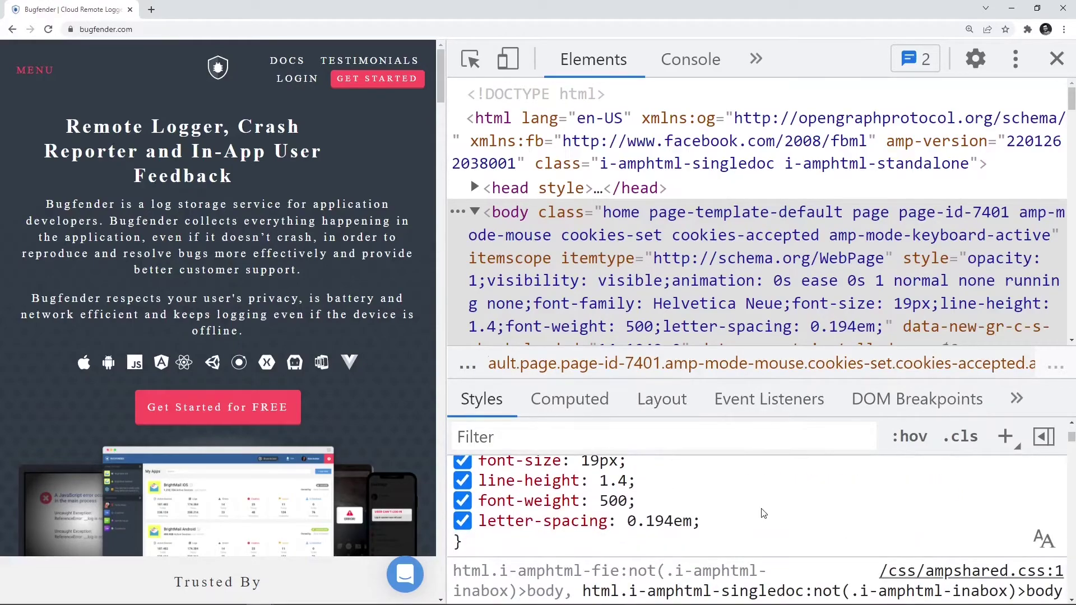
pyautogui.scroll(1, 527, 528)
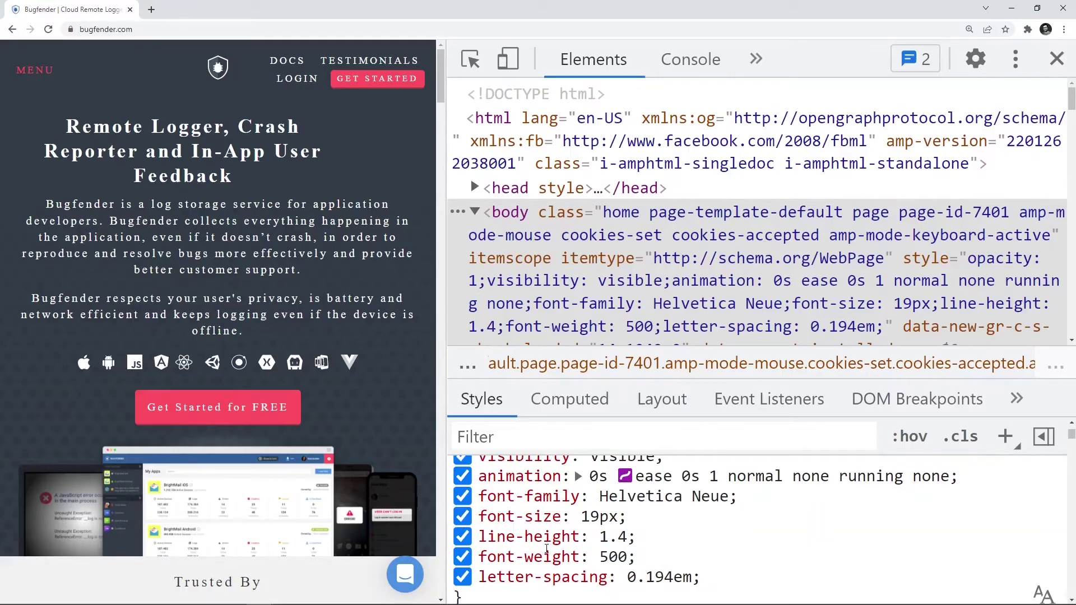
pyautogui.moveTo(702, 579); pyautogui.dragTo(486, 499)
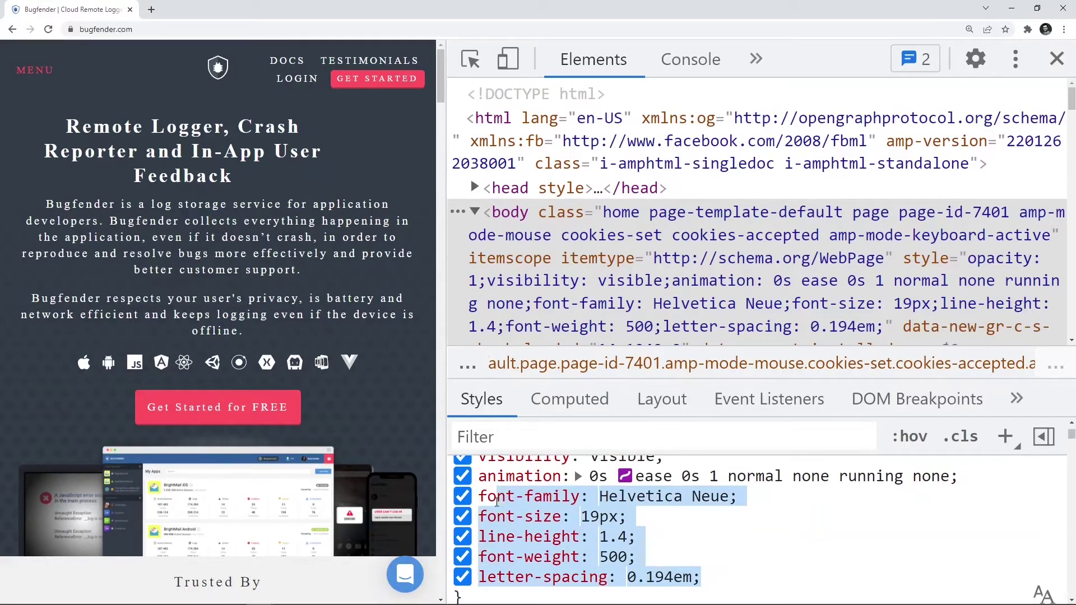